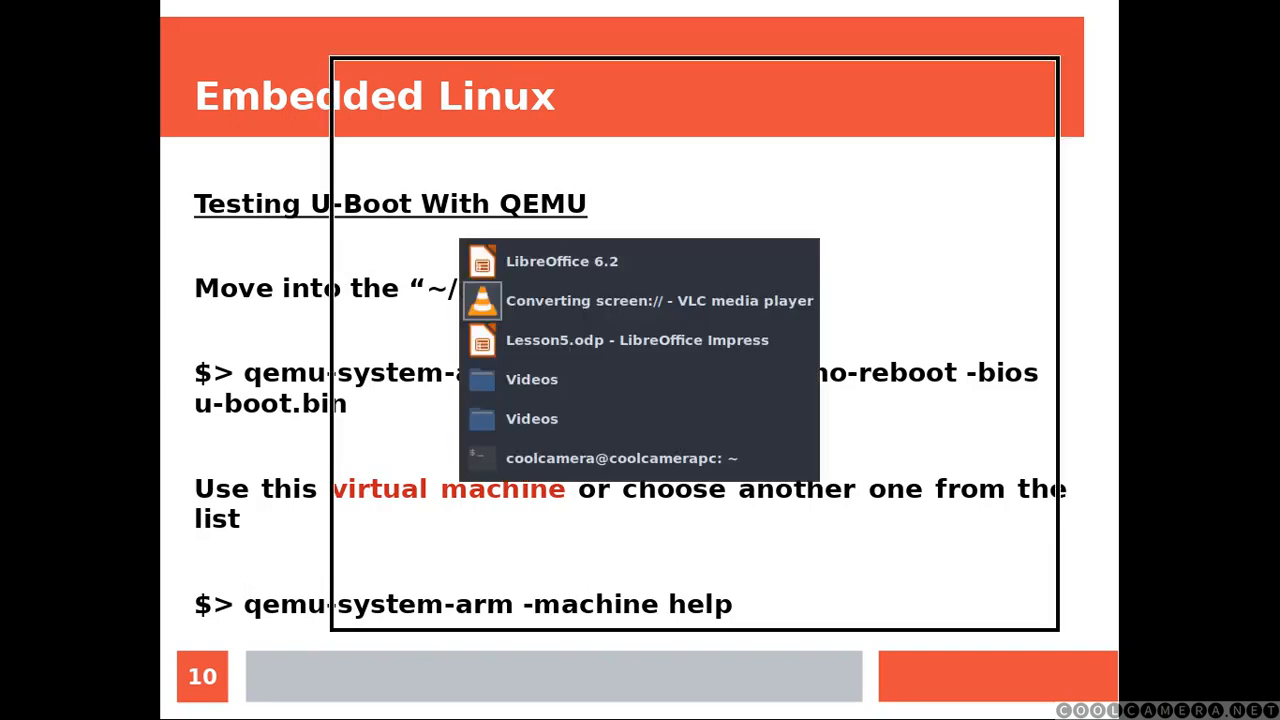
key(alt+Tab)
key(alt+Tab)
key(alt+Tab)
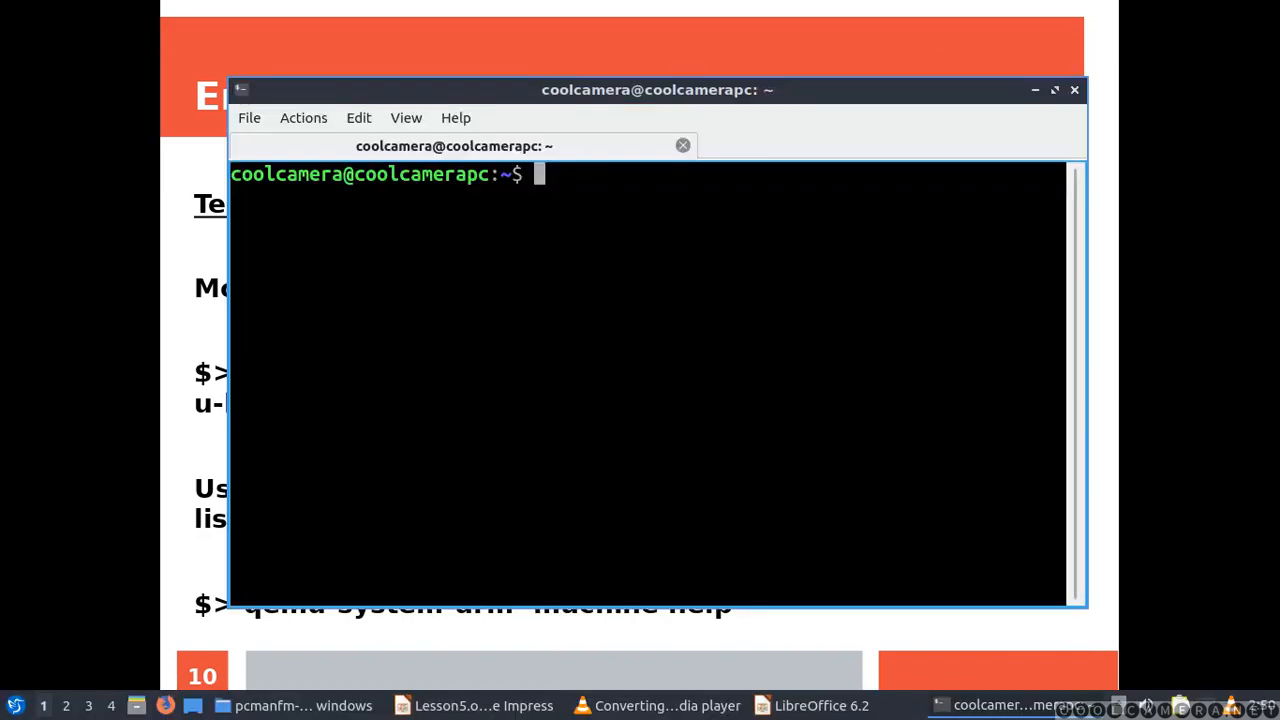
Bring QTerminal beside the slide and change into the uboot/u-boot directory.
mouse_move(657, 89)
mouse_down()
mouse_move(729, 509)
mouse_move(713, 457)
mouse_up()
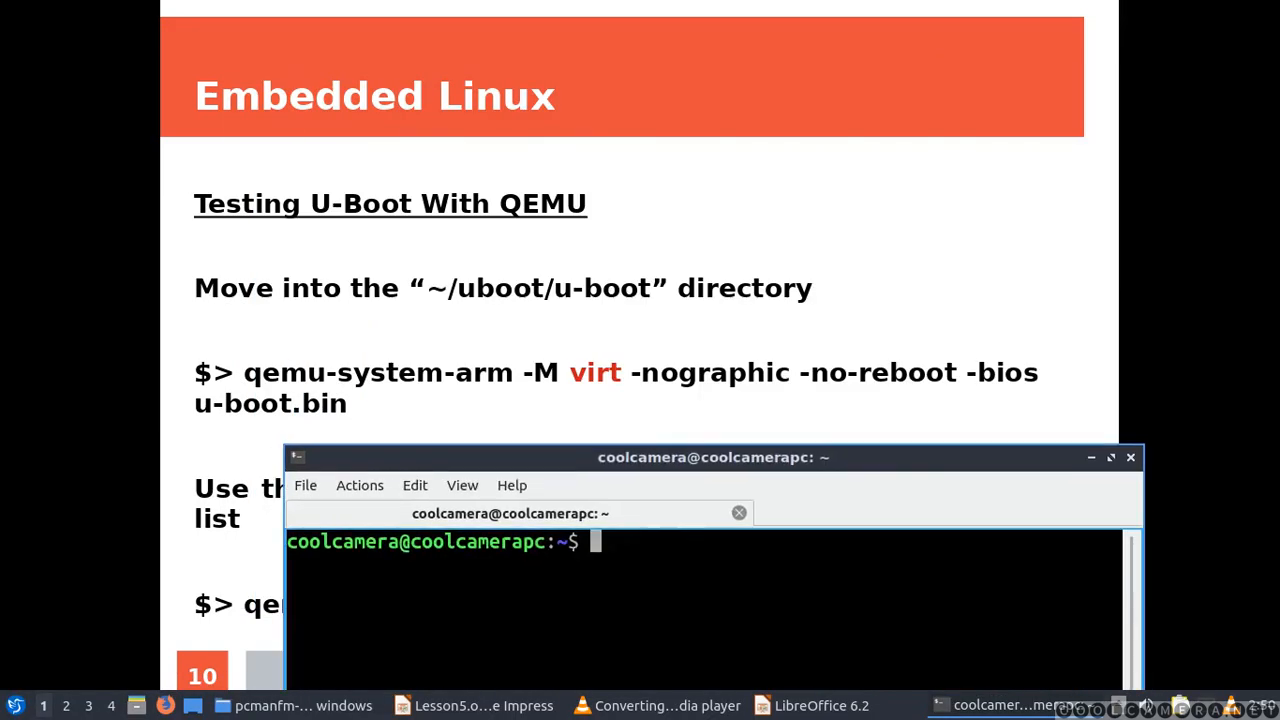
key(alt+Tab)
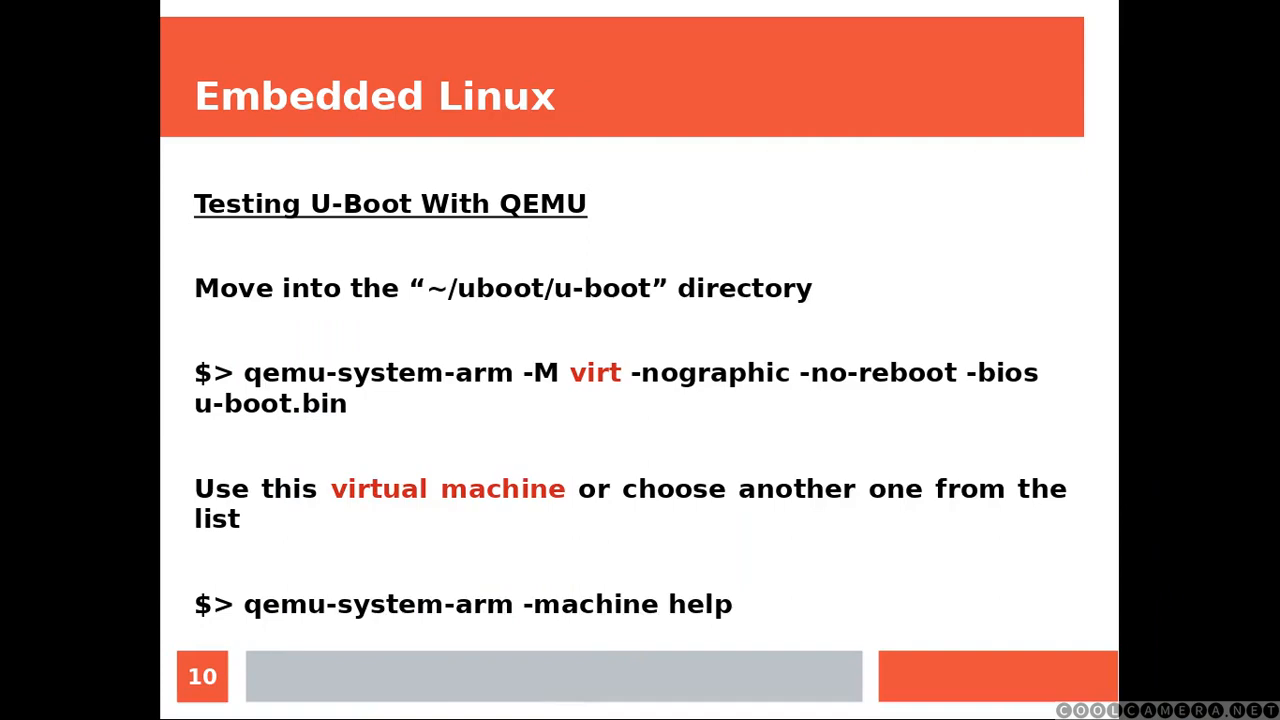
key(alt+Tab)
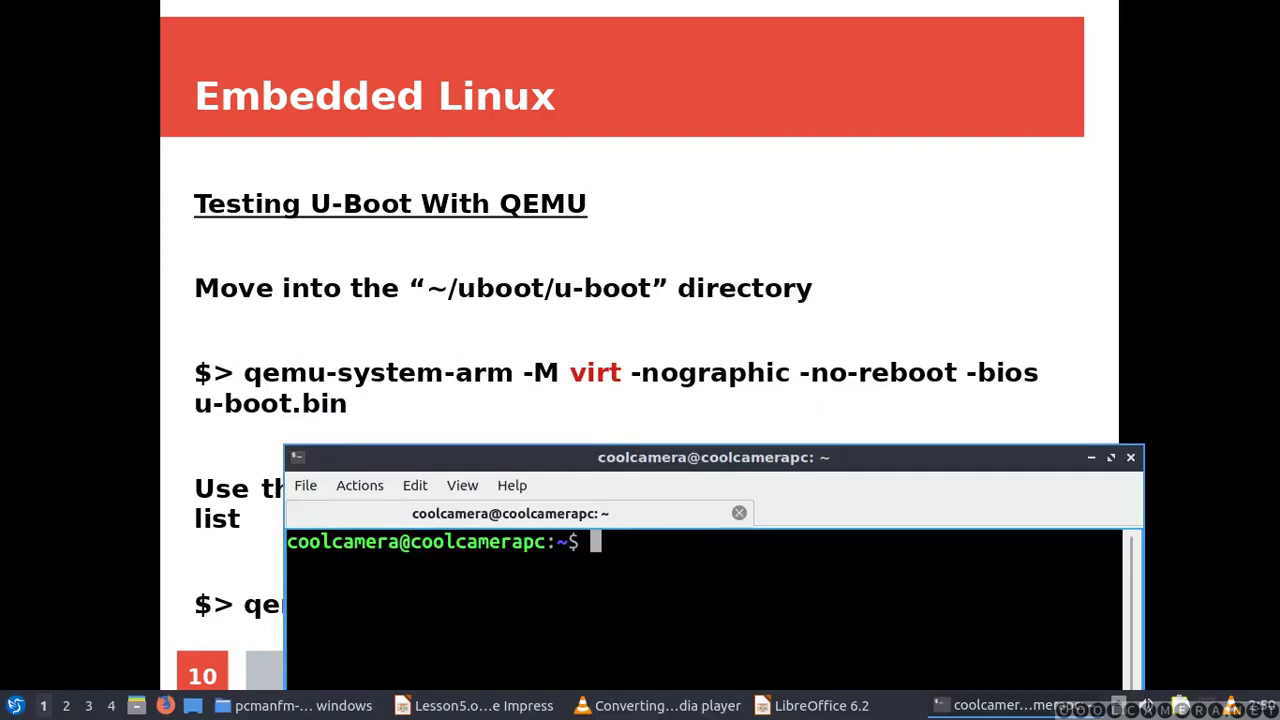
drag(700, 454, 743, 425)
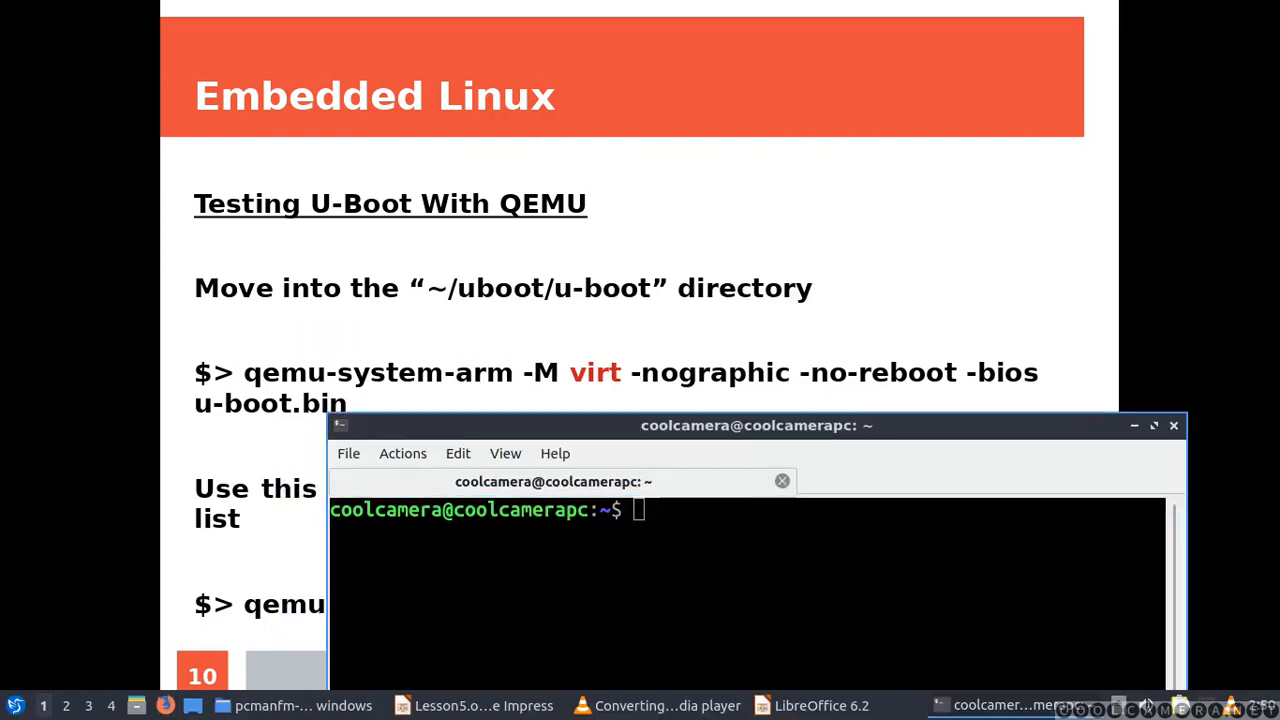
text(cd uboot/u-boot/)
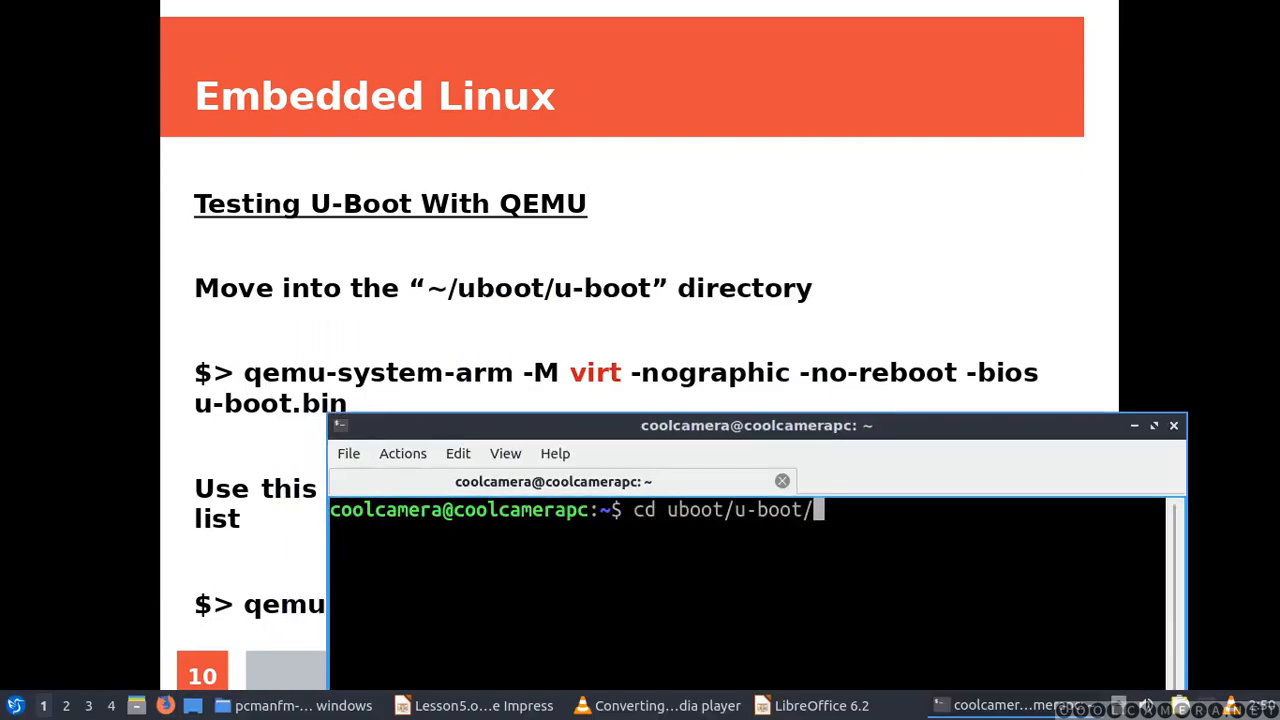
key(Return)
text(qemu-system-arm -M vi)
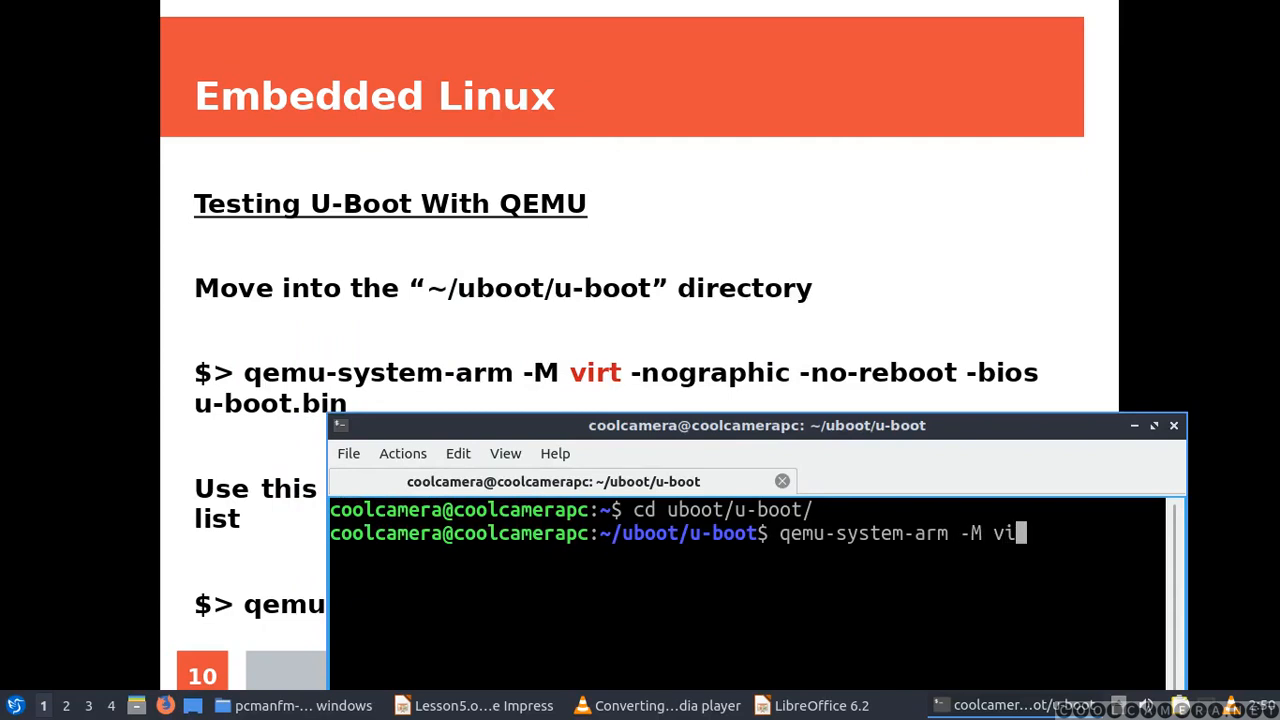
text(rt -nographic -no-reboot -bios ub)
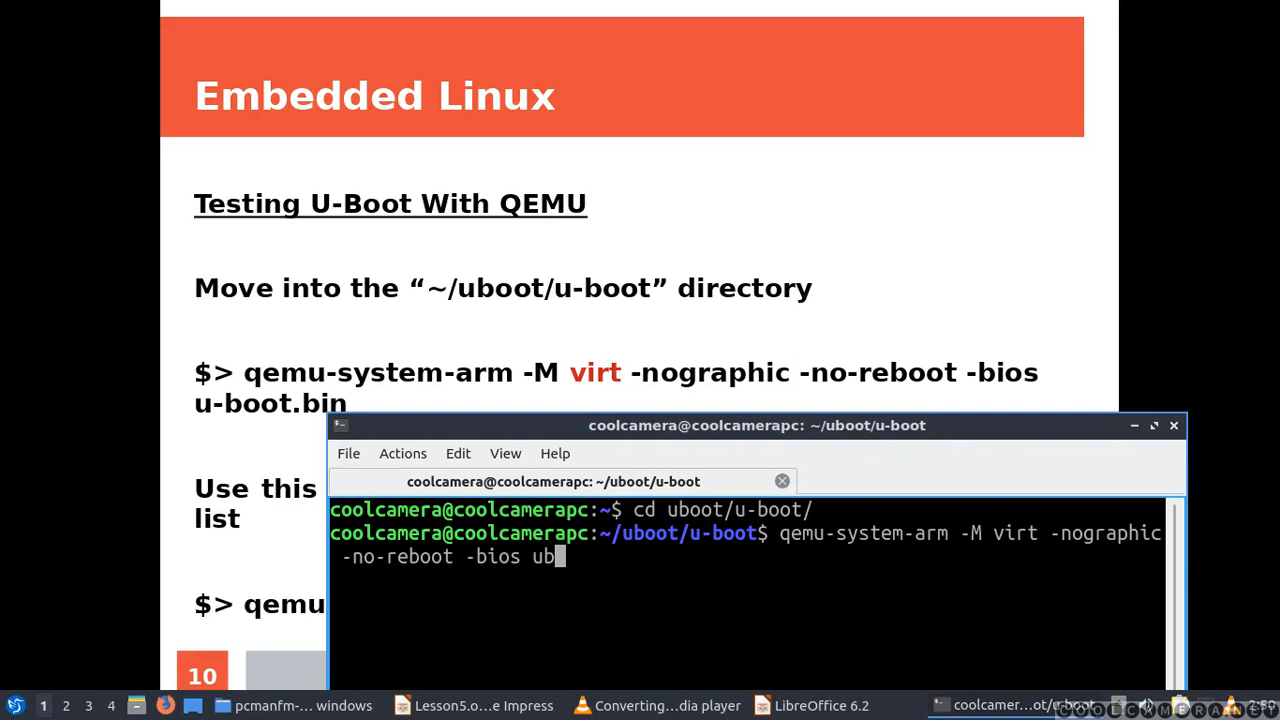
Run qemu-system-arm on the virt machine, nographic, with u-boot.bin as BIOS.
key(BackSpace)
text(-b)
key(Tab)
text(.bin)
key(Return)
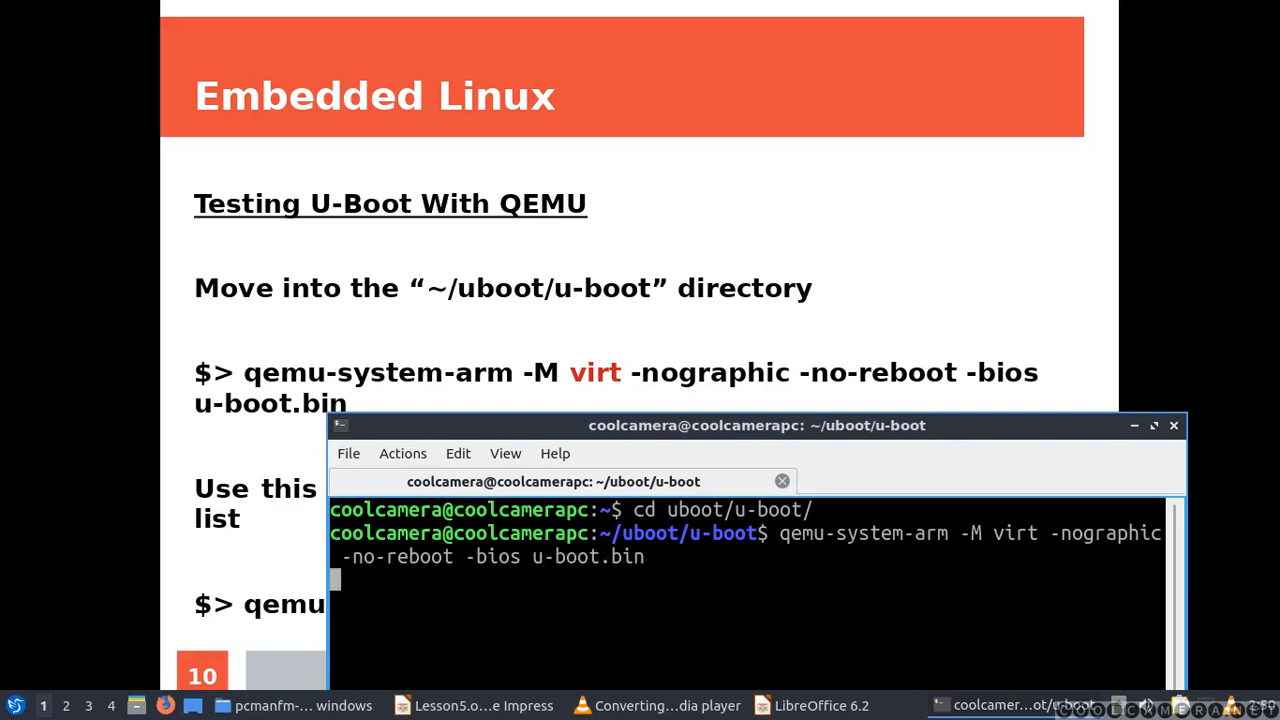
At the U-Boot => prompt, run help to list all available commands.
drag(757, 425, 698, 87)
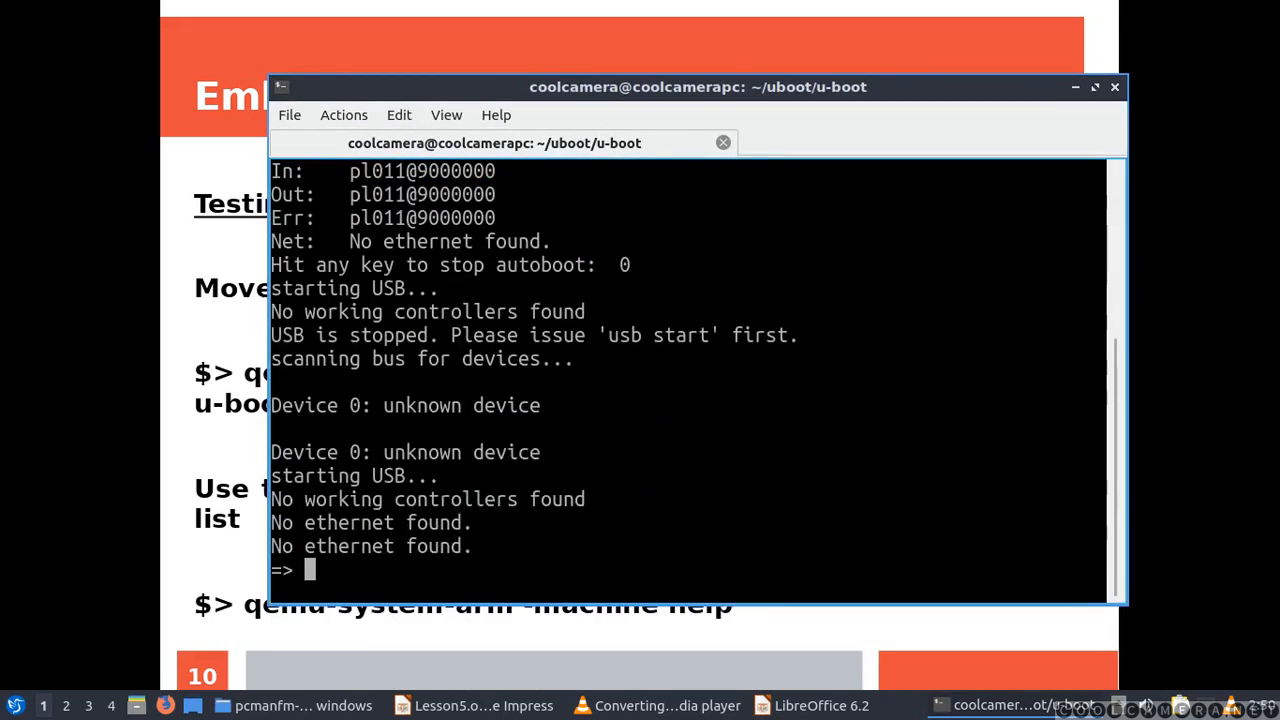
scroll(690, 380, up, 3)
scroll(690, 380, down, 1)
scroll(690, 380, down, 2)
text(help)
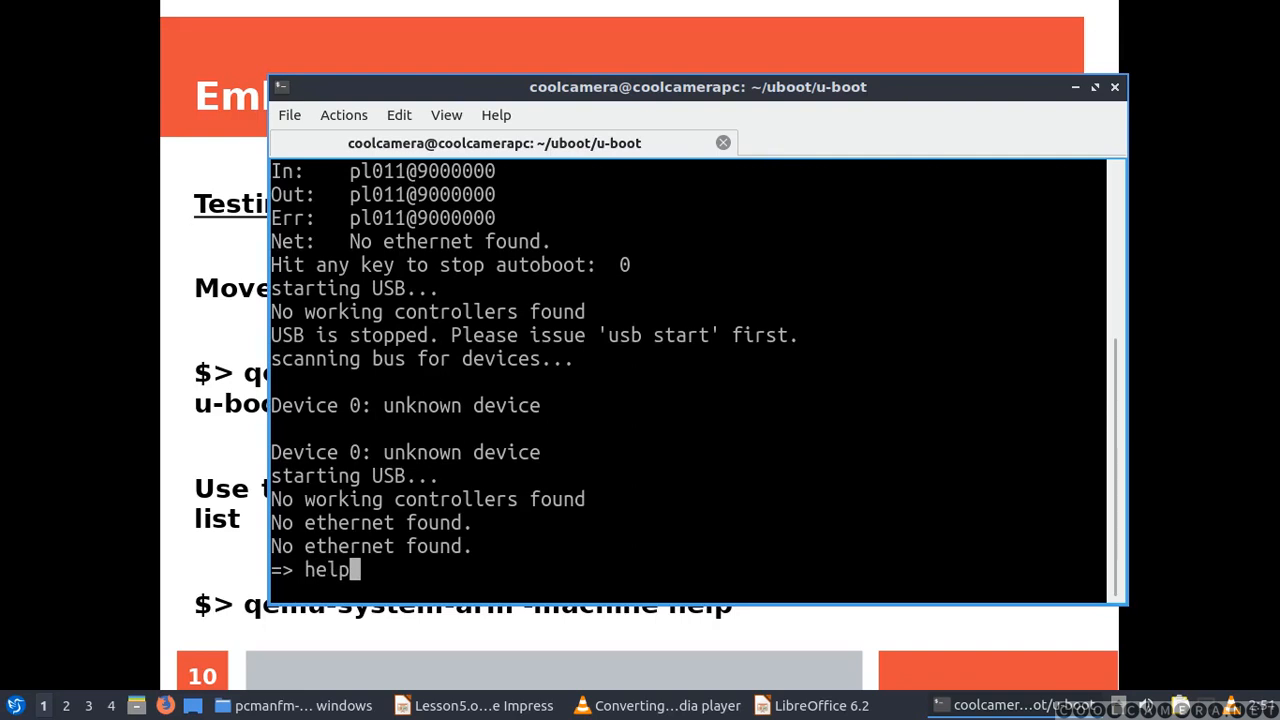
key(Return)
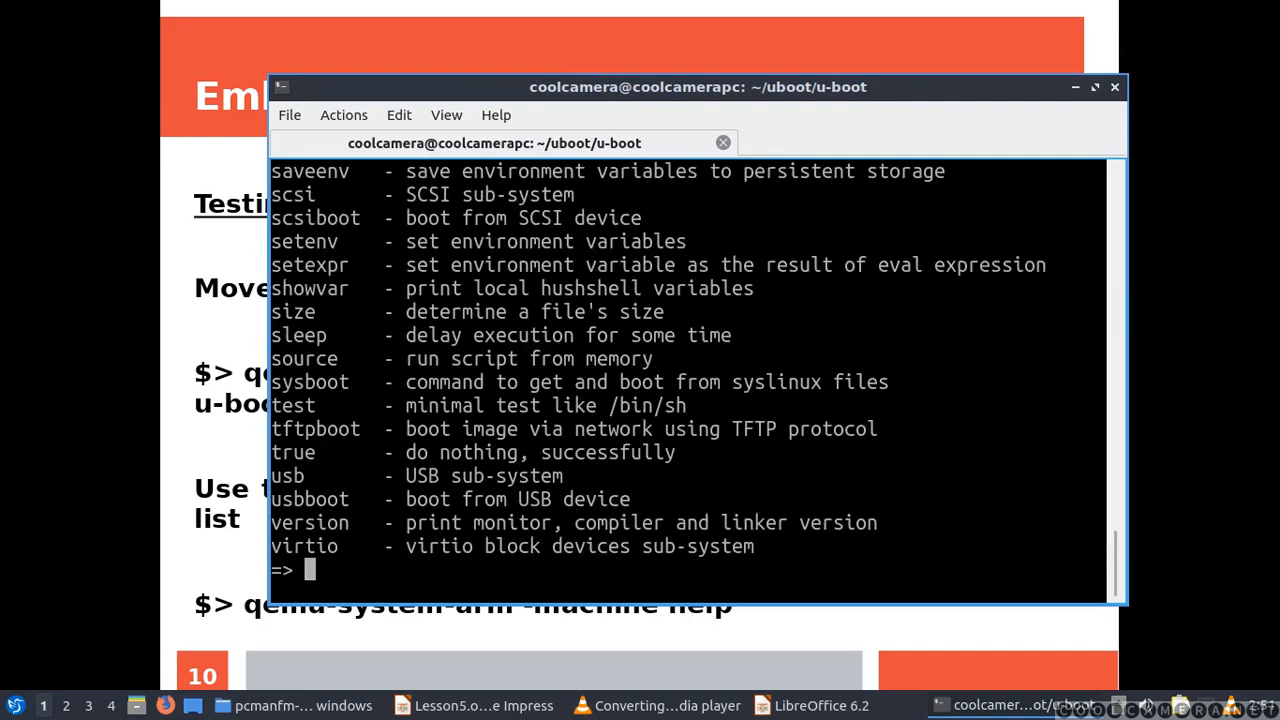
scroll(690, 380, up, 2)
scroll(690, 380, up, 3)
scroll(690, 380, up, 2)
scroll(690, 380, up, 4)
scroll(690, 380, up, 3)
scroll(690, 380, up, 3)
scroll(690, 380, up, 2)
scroll(690, 380, up, 5)
scroll(690, 380, up, 1)
scroll(690, 380, down, 2)
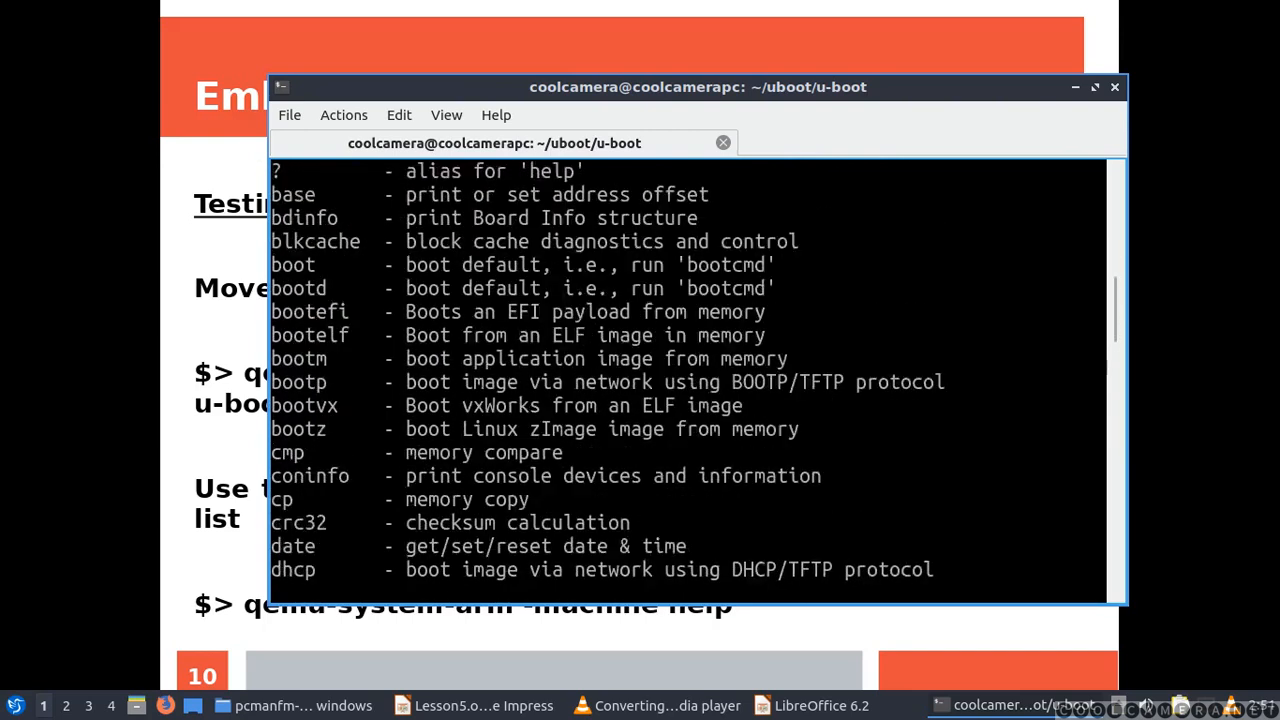
scroll(690, 380, down, 5)
scroll(690, 380, down, 7)
scroll(690, 380, down, 9)
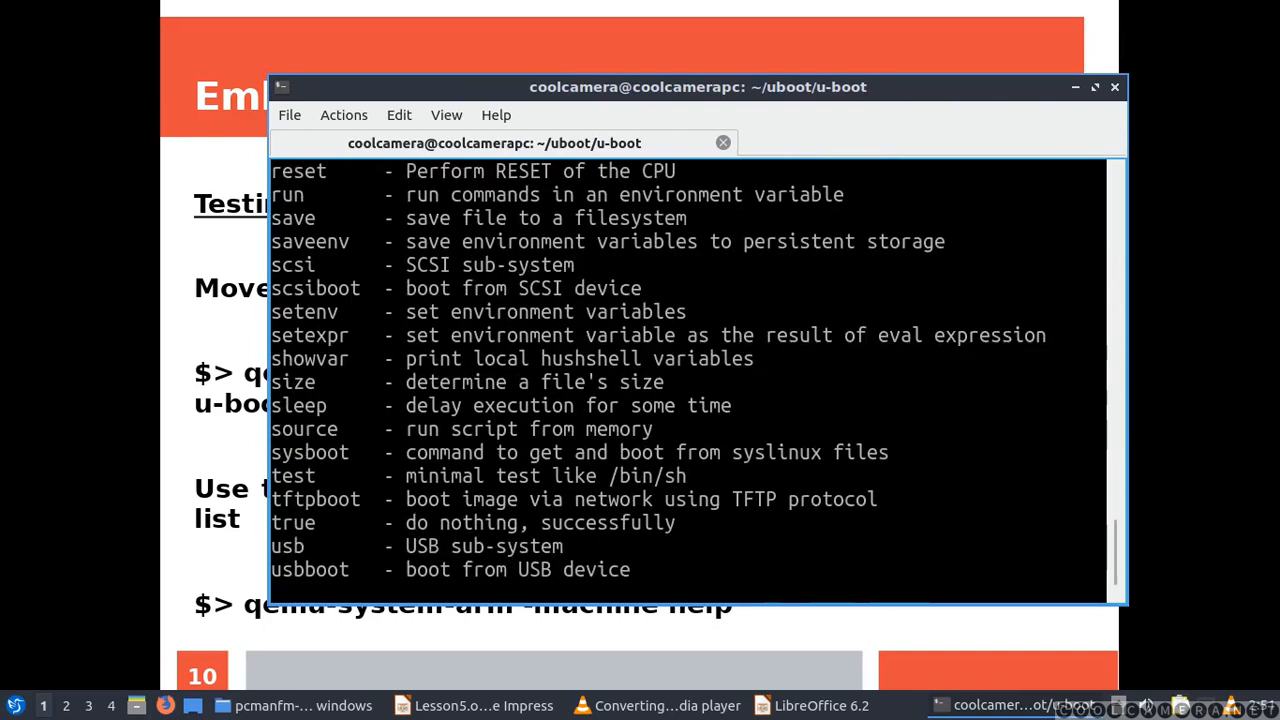
scroll(690, 380, down, 1)
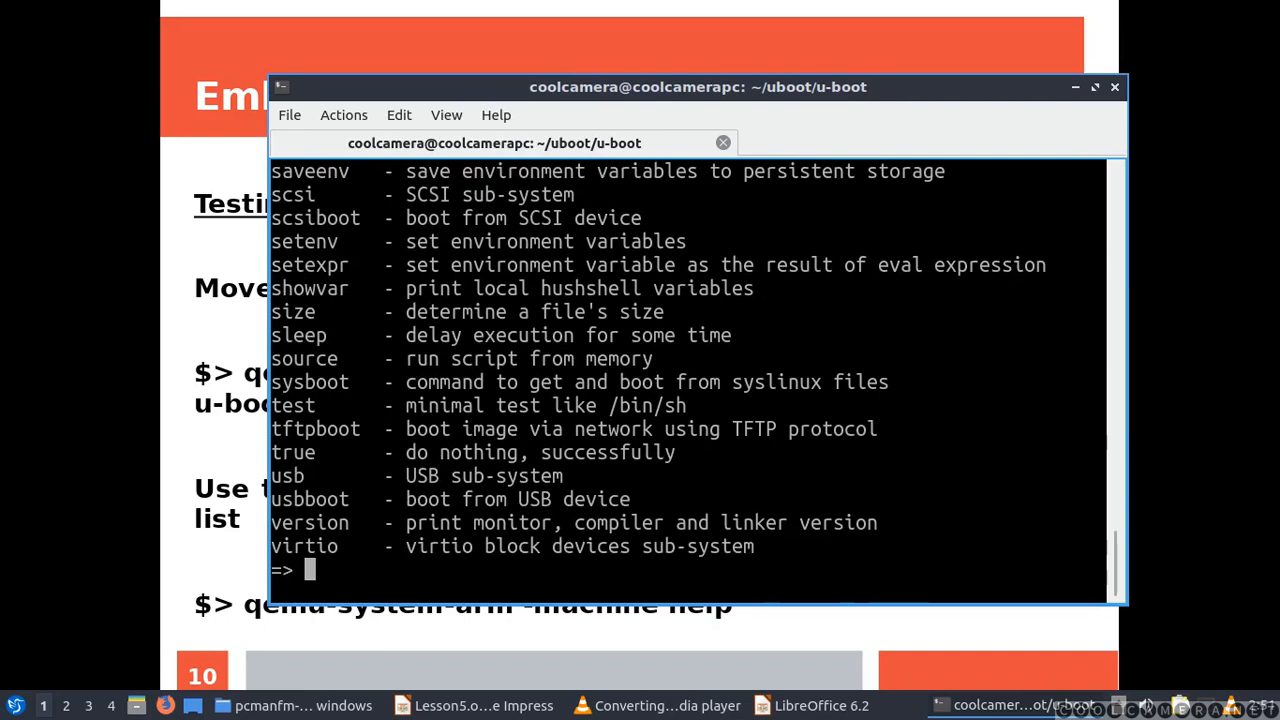
text(print)
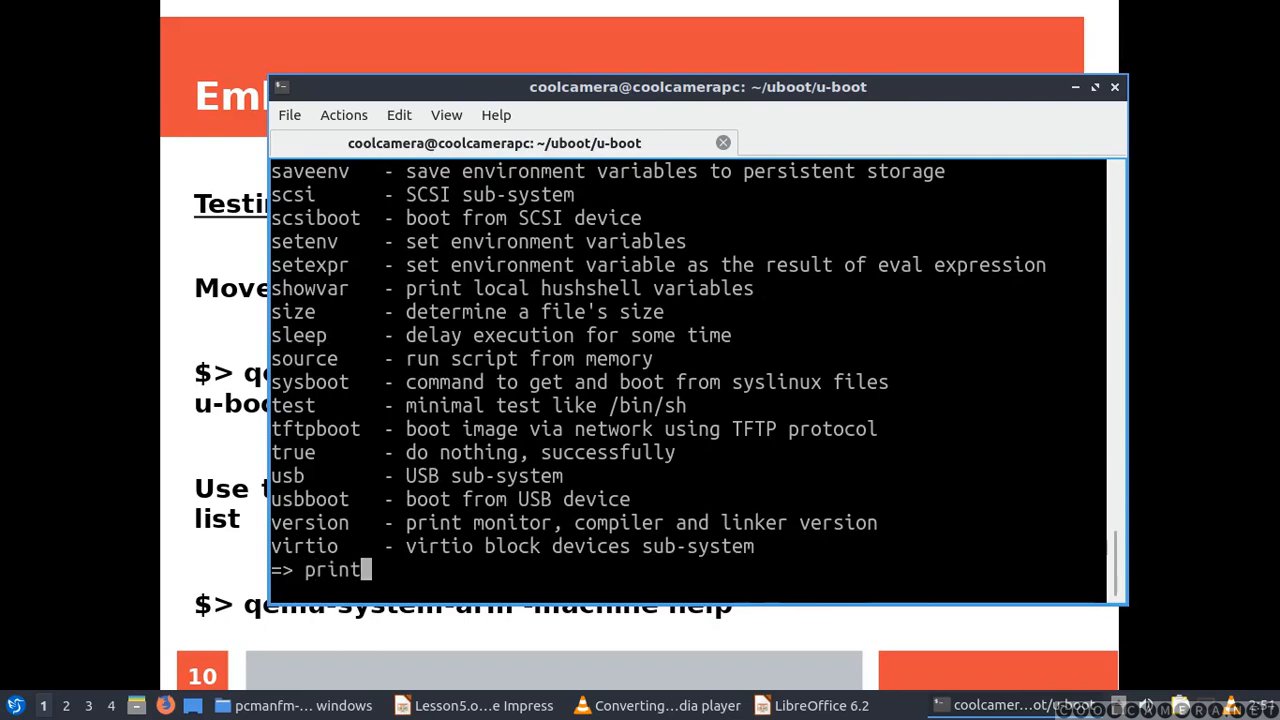
text(env)
Run printenv and highlight the arch=arm and board_name=qemu-arm lines.
key(Return)
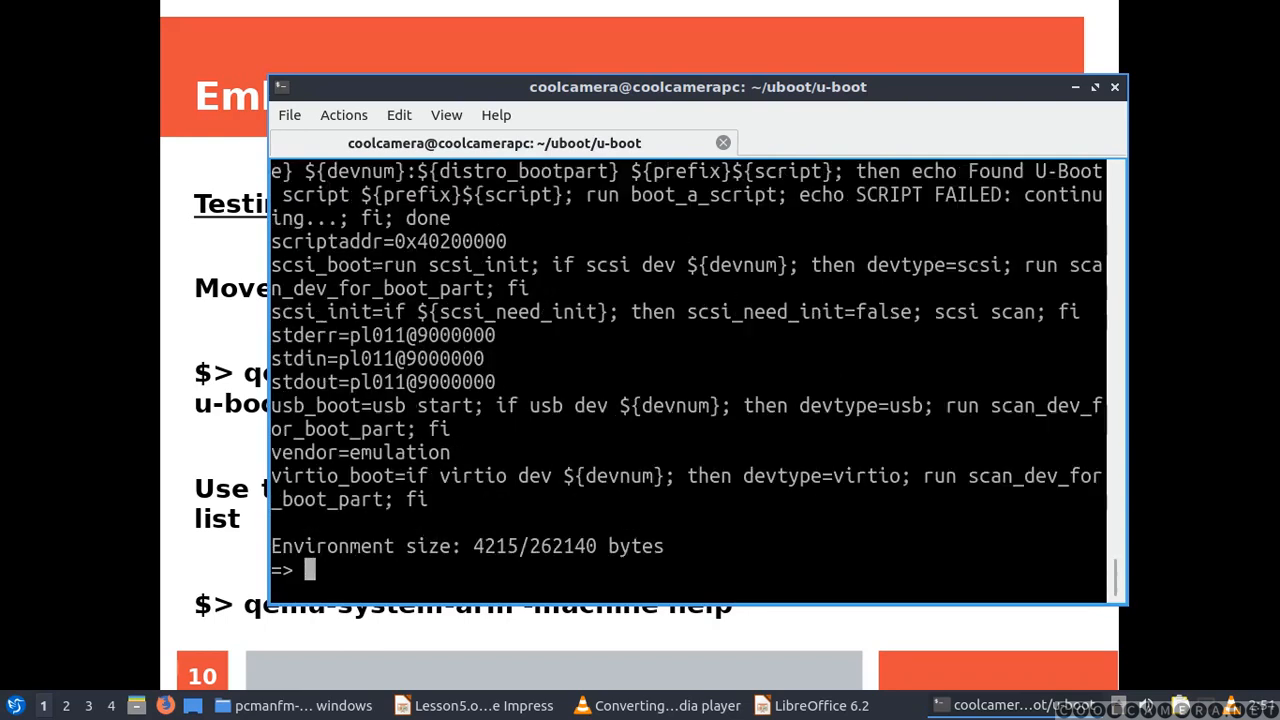
scroll(690, 380, up, 3)
scroll(690, 380, up, 3)
scroll(690, 380, up, 3)
scroll(690, 380, up, 2)
scroll(690, 380, up, 2)
scroll(690, 380, up, 2)
scroll(690, 380, up, 2)
scroll(690, 380, up, 2)
scroll(690, 380, up, 2)
scroll(690, 380, up, 4)
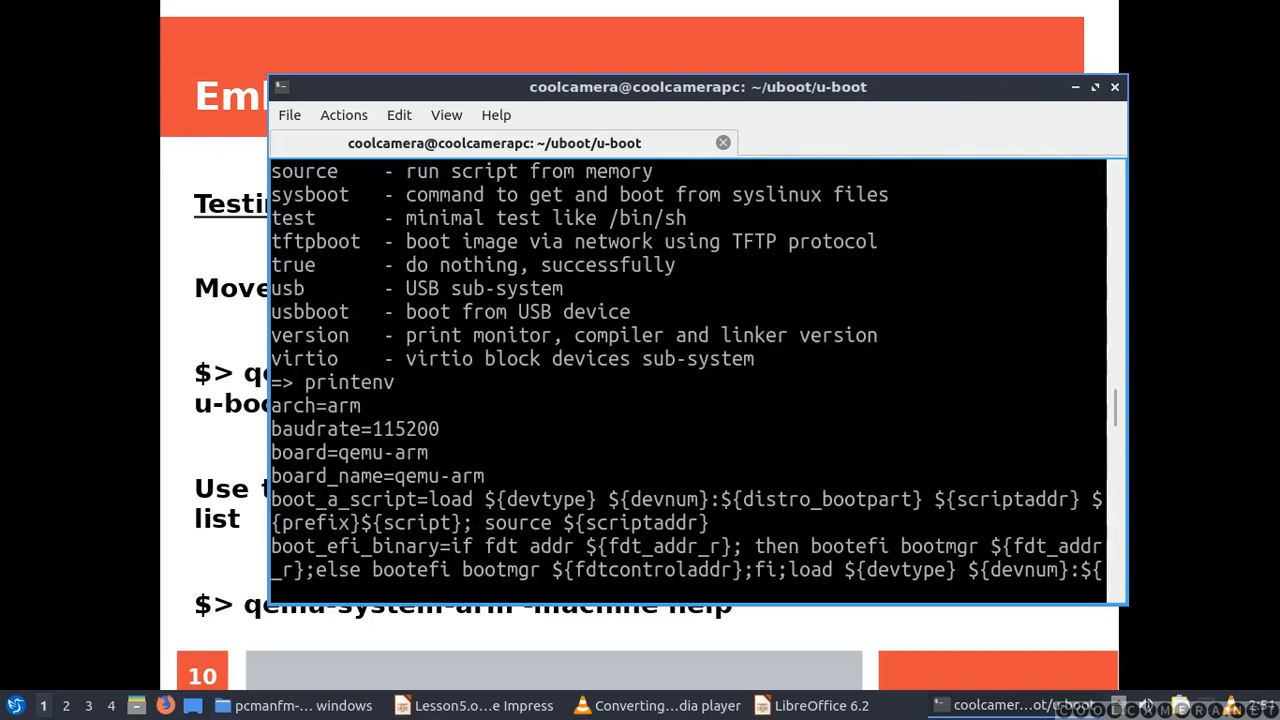
scroll(690, 380, down, 1)
drag(327, 335, 361, 335)
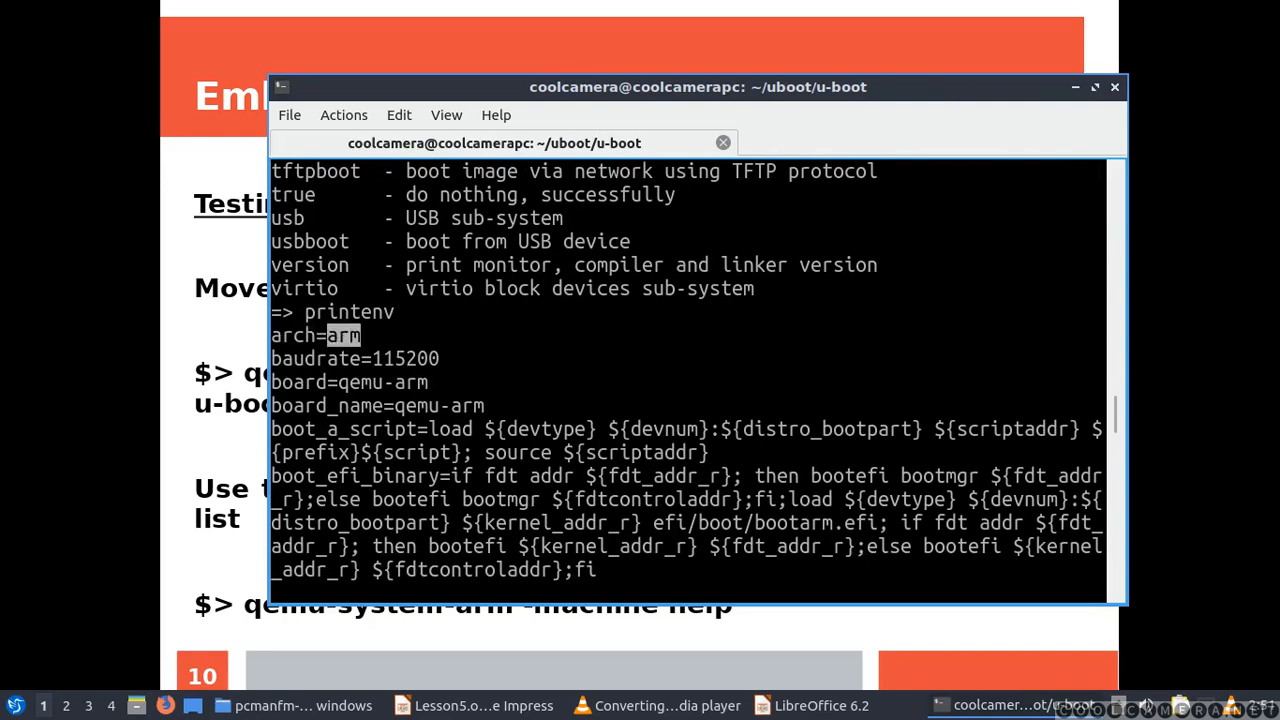
drag(316, 335, 1100, 337)
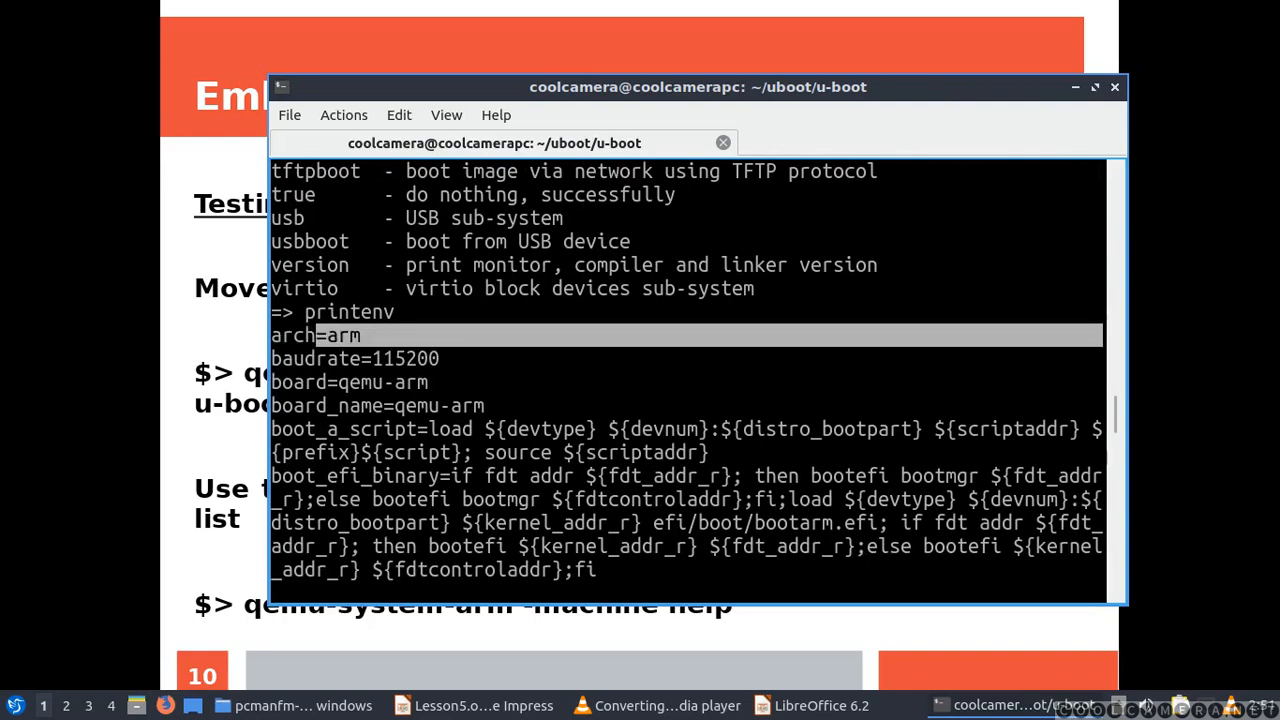
drag(361, 405, 528, 405)
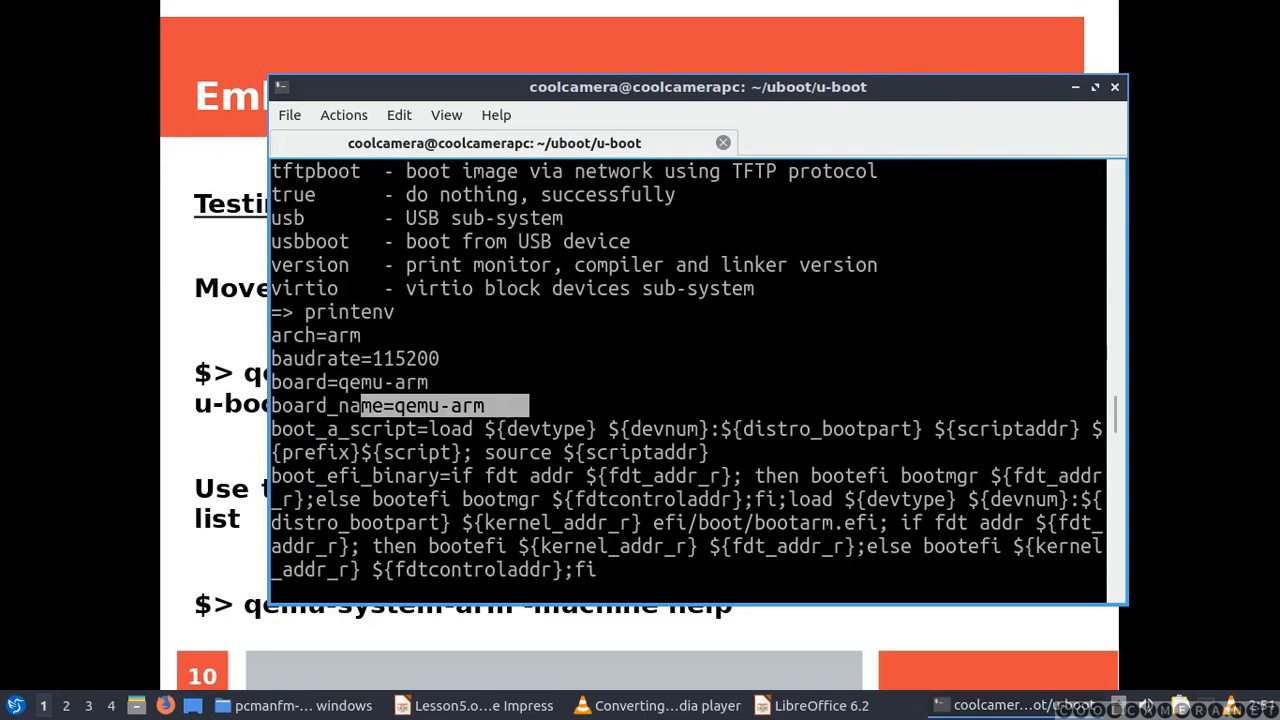
click(528, 405)
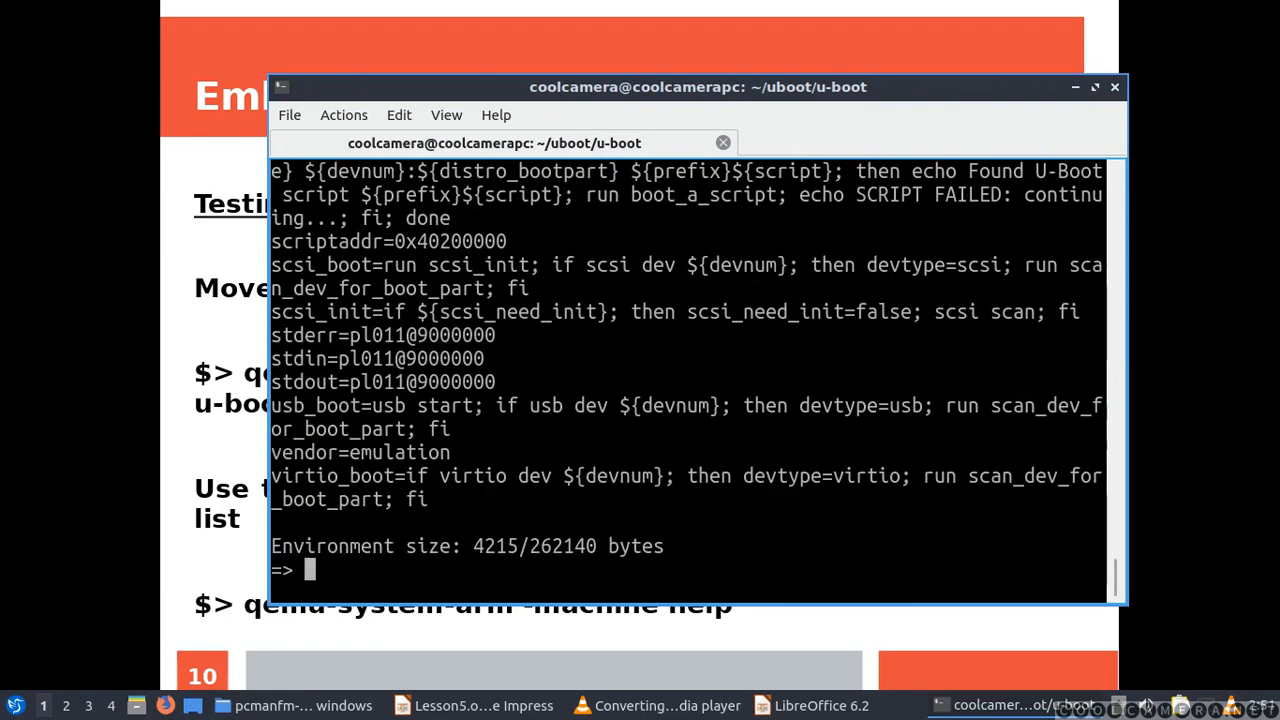
text(reset)
Run reset to leave the U-Boot console and return to the shell.
key(Return)
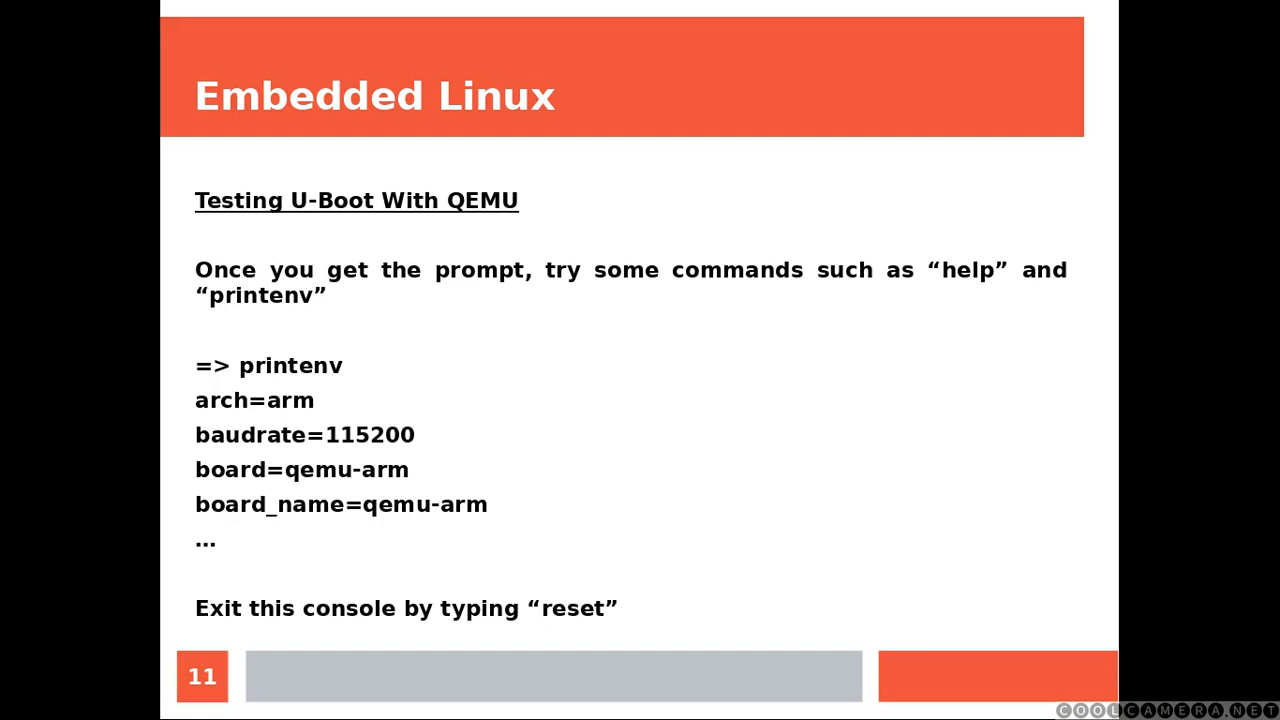
Advance to the U-Boot And Physical Boards slide.
key(Right)
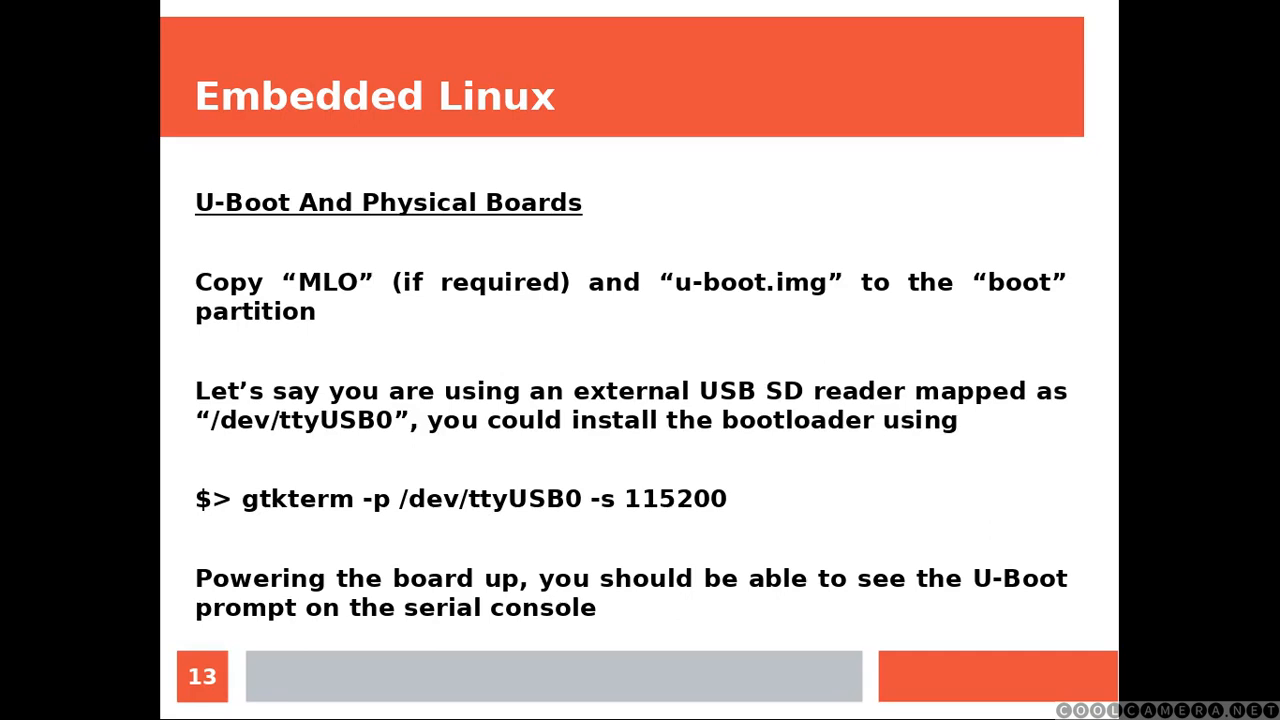
Advance to the U-Boot And MkImage slide.
key(Right)
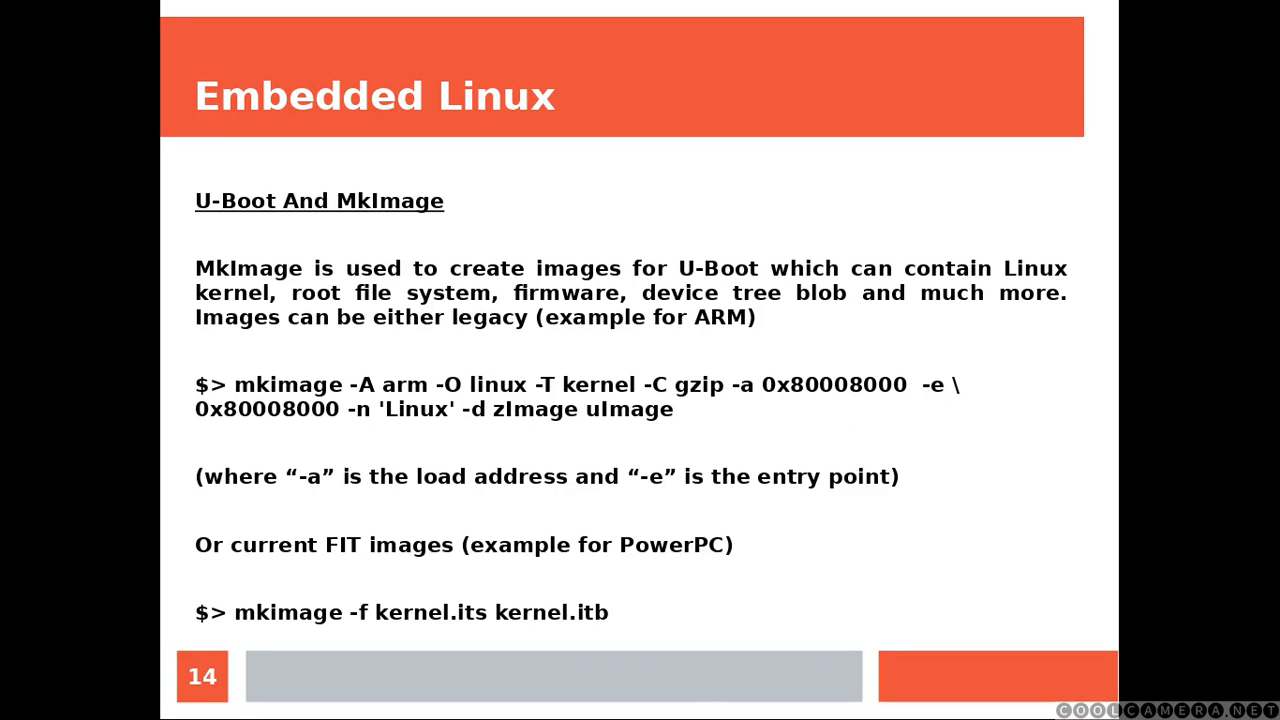
Advance to the Loading Images From Storage slide.
key(Right)
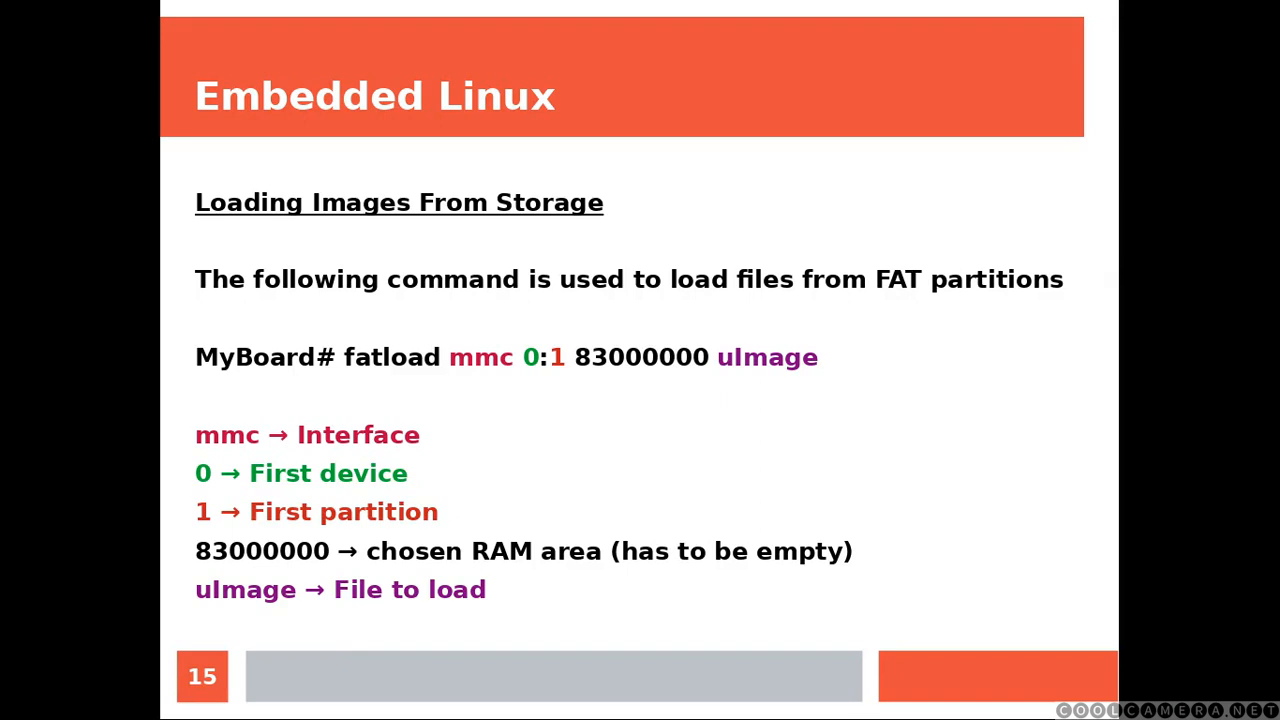
Advance to the Loading Images Over A Network slide.
key(Right)
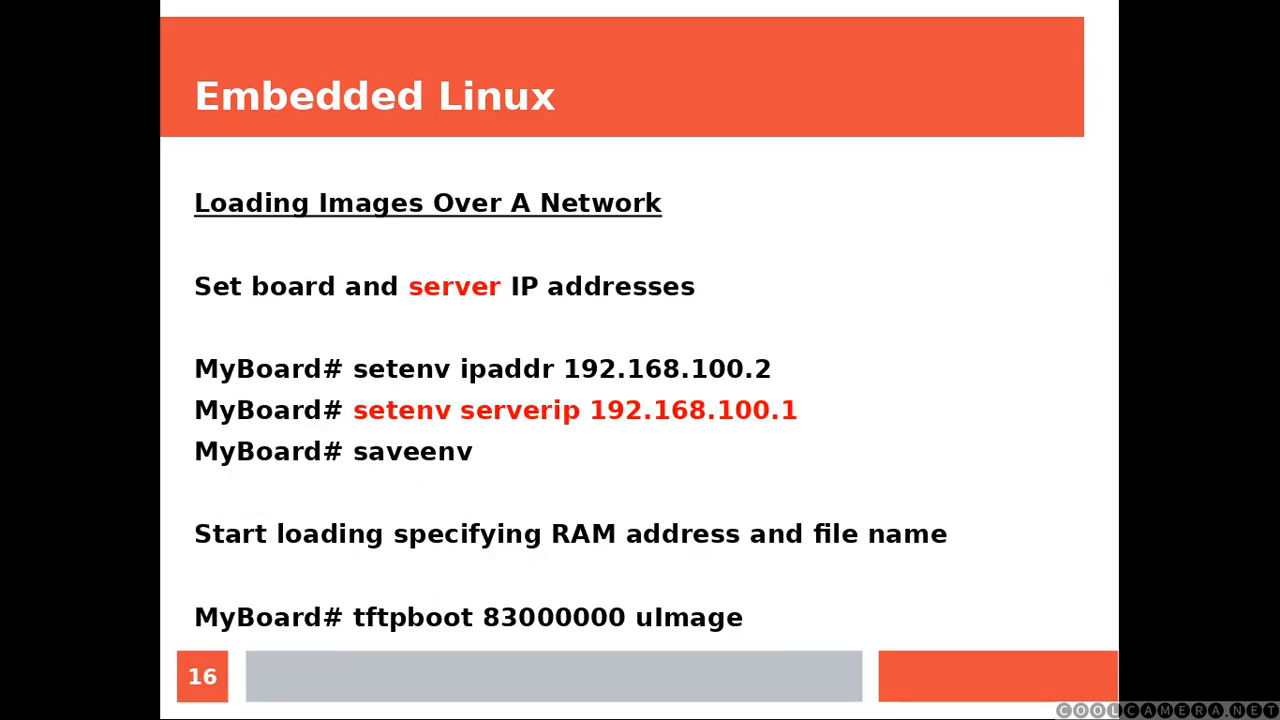